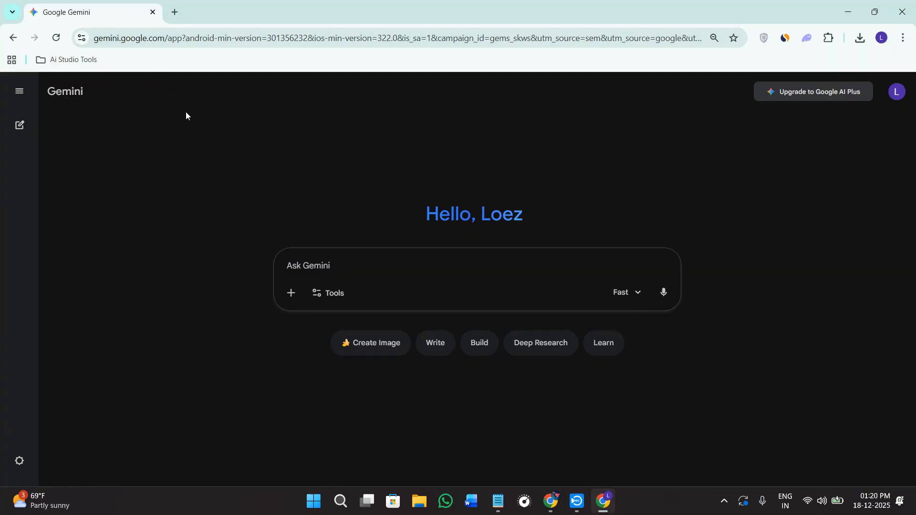
left_click(139, 40)
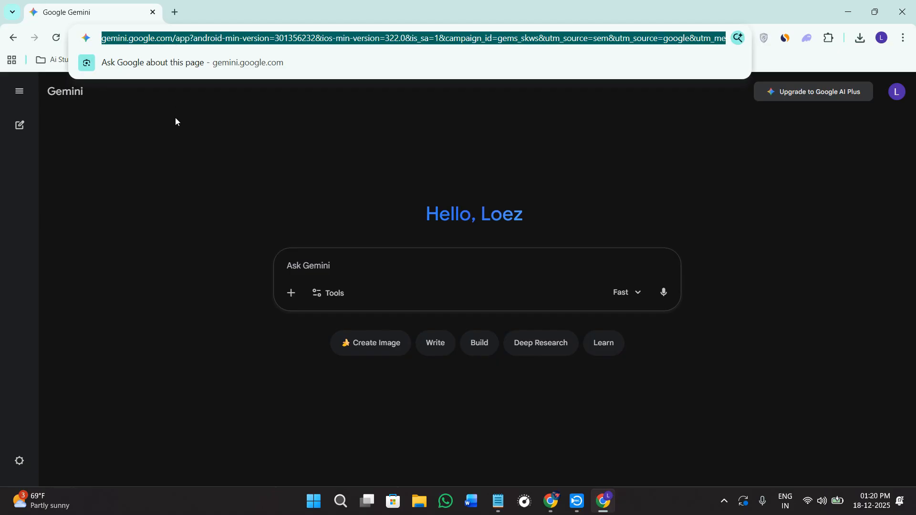
left_click(152, 91)
left_click(123, 42)
left_click(130, 44)
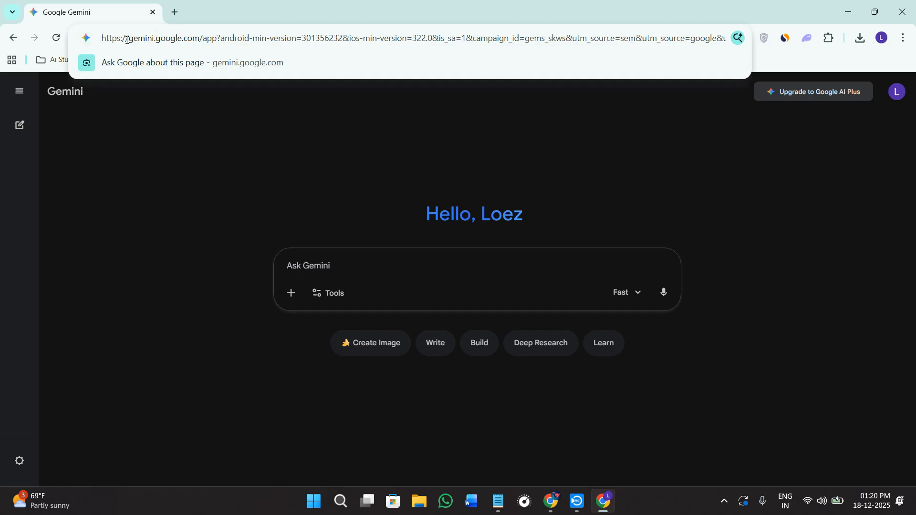
left_click_drag(126, 40, 200, 42)
left_click(307, 199)
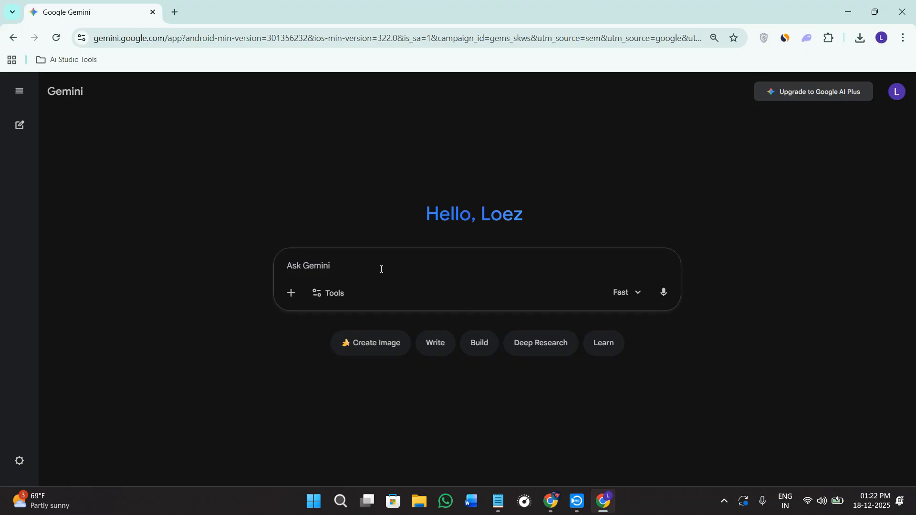
Step: In image creation mode, submit a prompt for a cinematic wide-angle, ultra-realistic night café scene of a person working on a laptop in warm ambient lighting
left_click(378, 350)
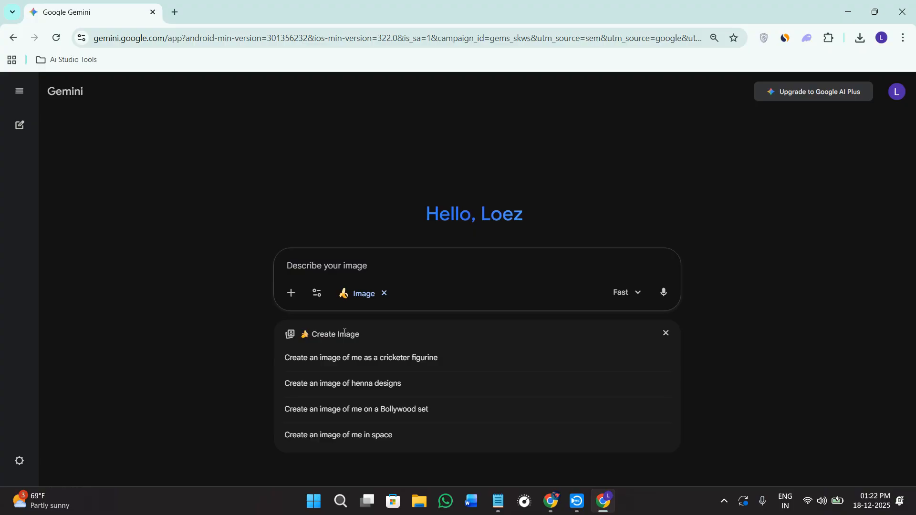
key("alt+Tab")
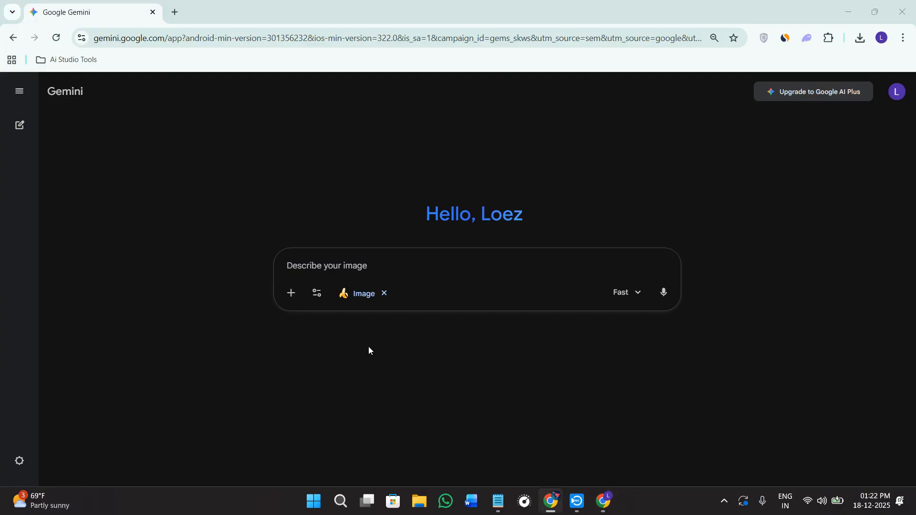
left_click(346, 270)
type("\"Create a cinematic wide-angle scene of a person working on a laptop in a modern café at night, warm ambient lighting, shallow depth of field, realistic reflections, soft shadows, professional photography style, natural colors, ultra-realistic atmosphere.\"")
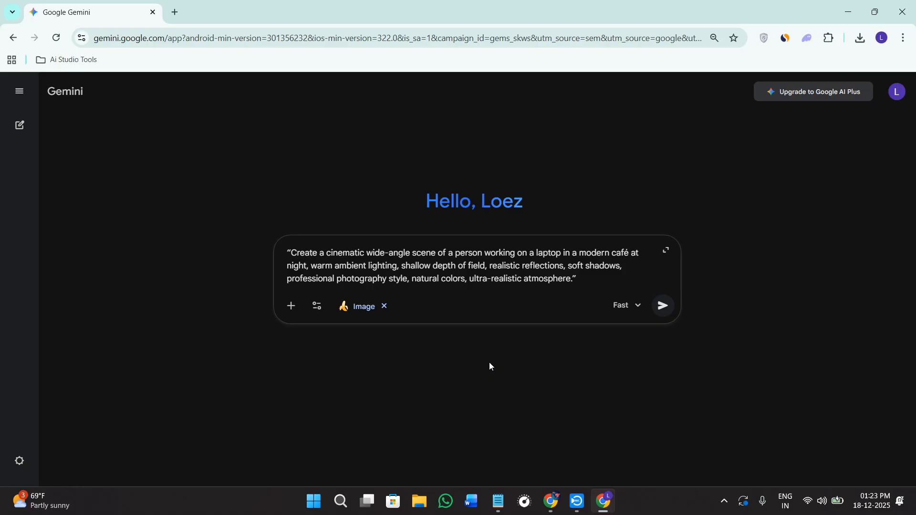
left_click(664, 305)
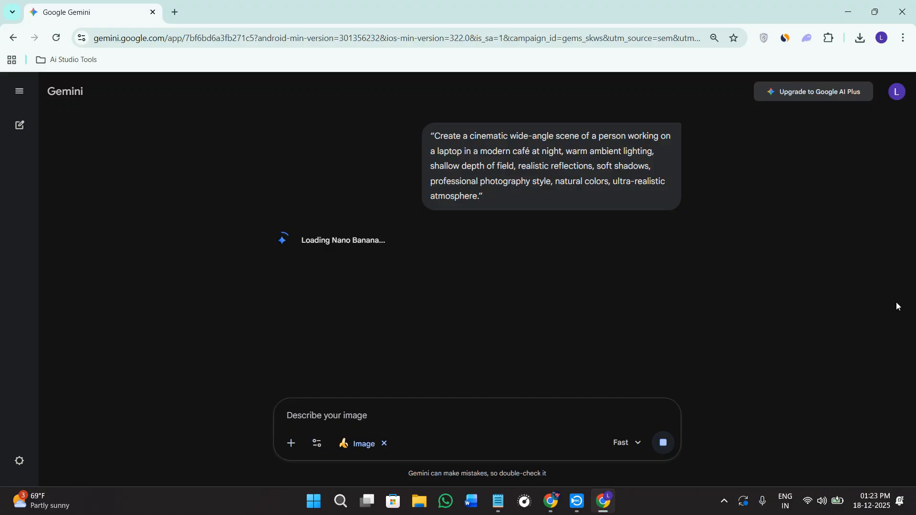
Step: View the generated café image enlarged, then return to the conversation
key("alt+Tab")
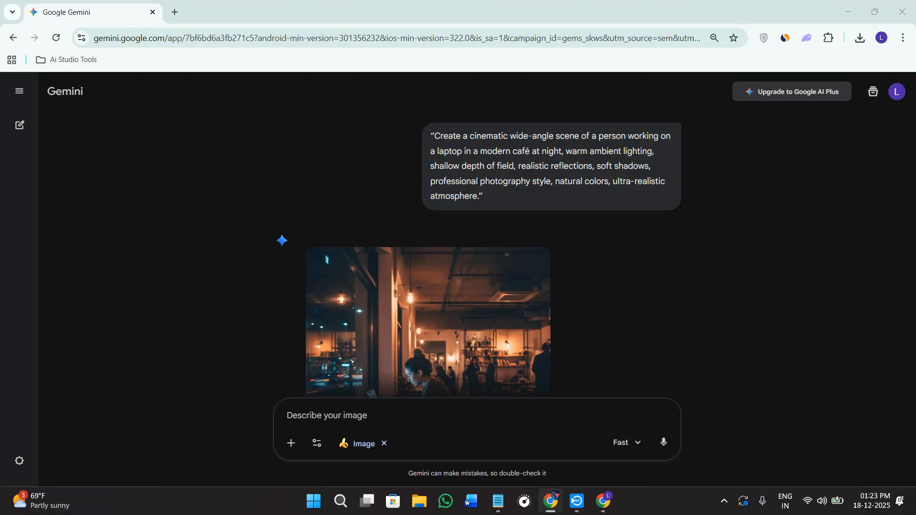
scroll(392, 319, "down", 2)
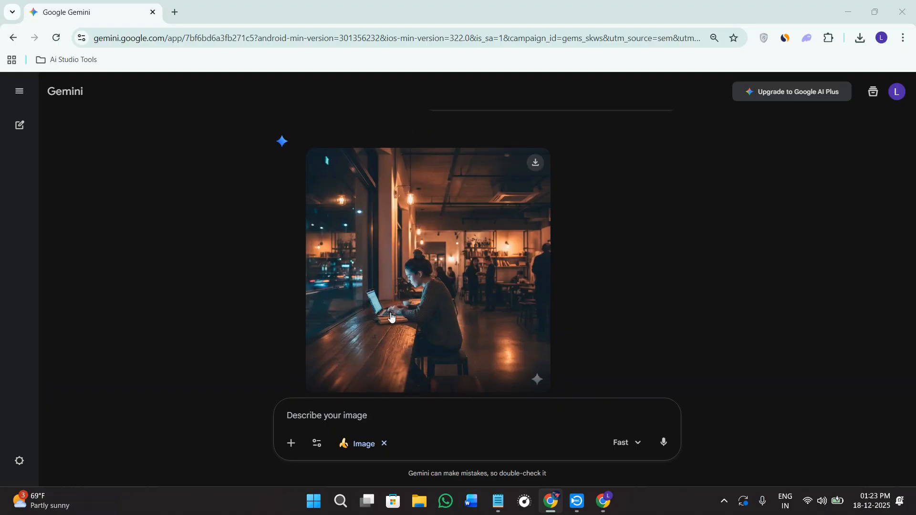
left_click(359, 264)
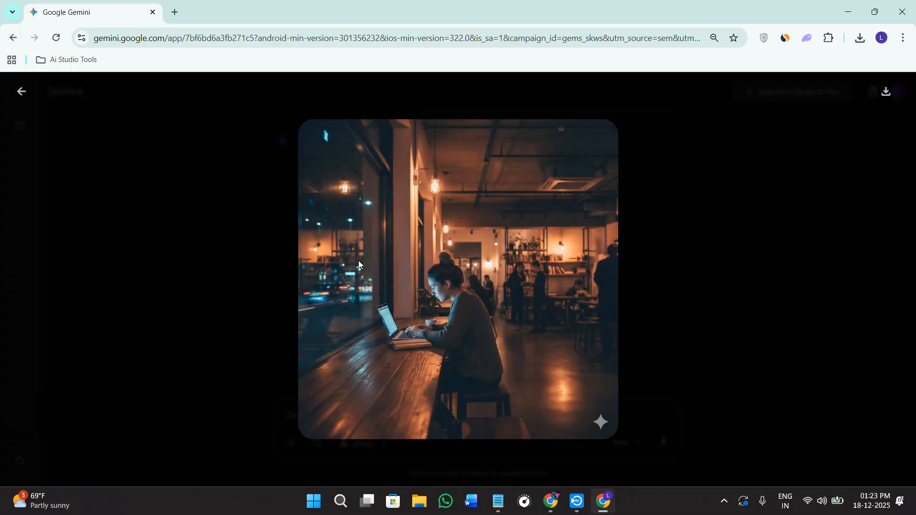
left_click(669, 283)
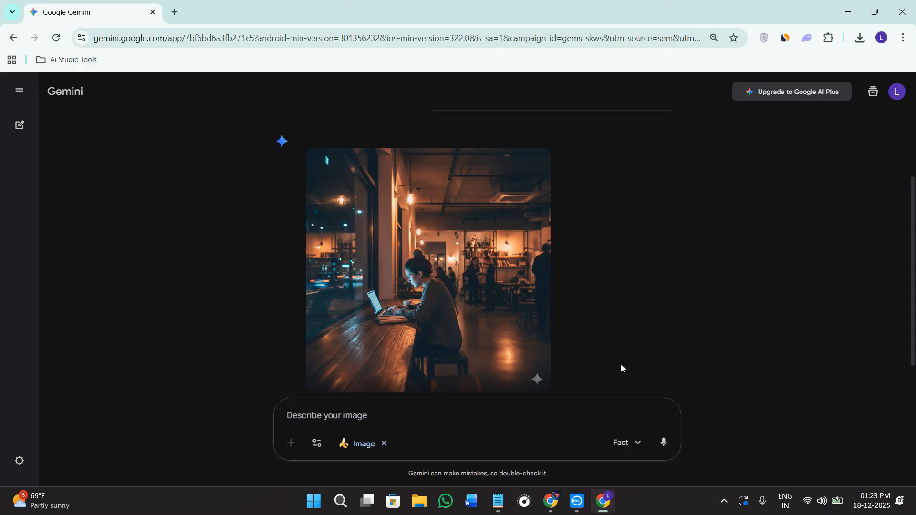
scroll(649, 346, "down", 1)
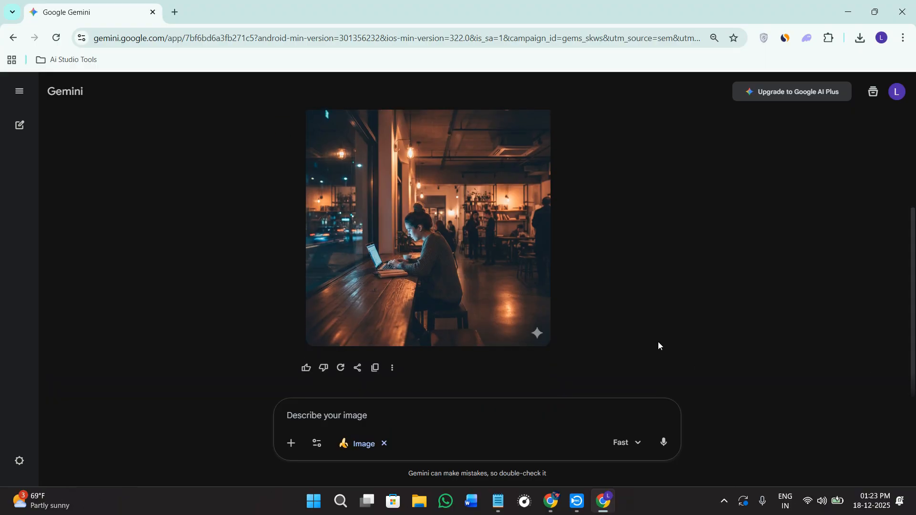
left_click(291, 443)
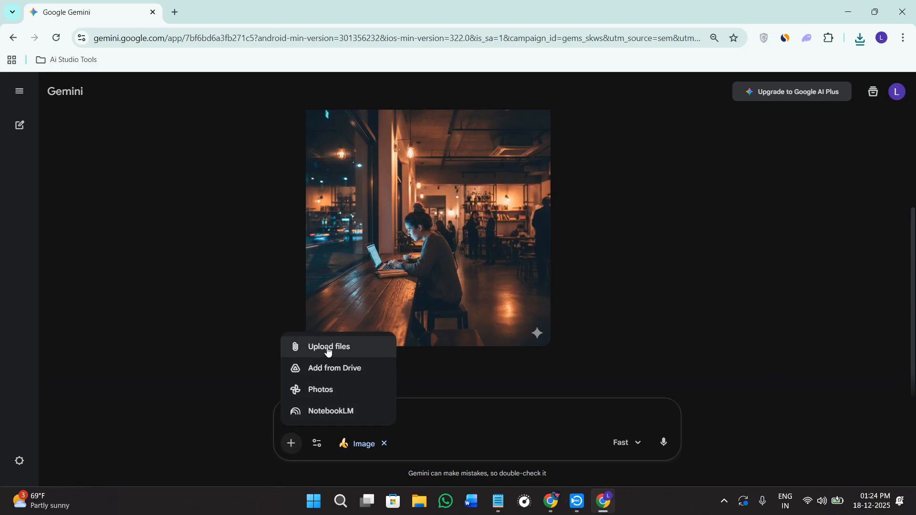
left_click(327, 352)
left_click(148, 122)
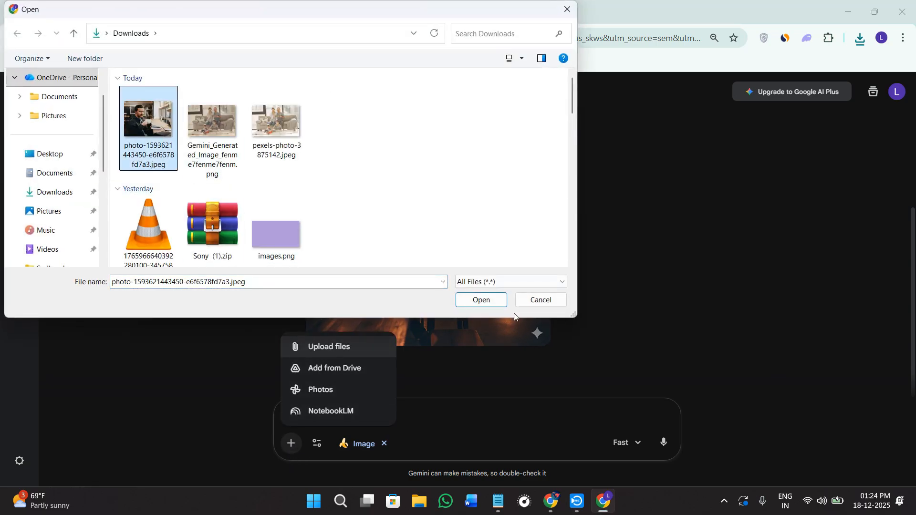
left_click(481, 301)
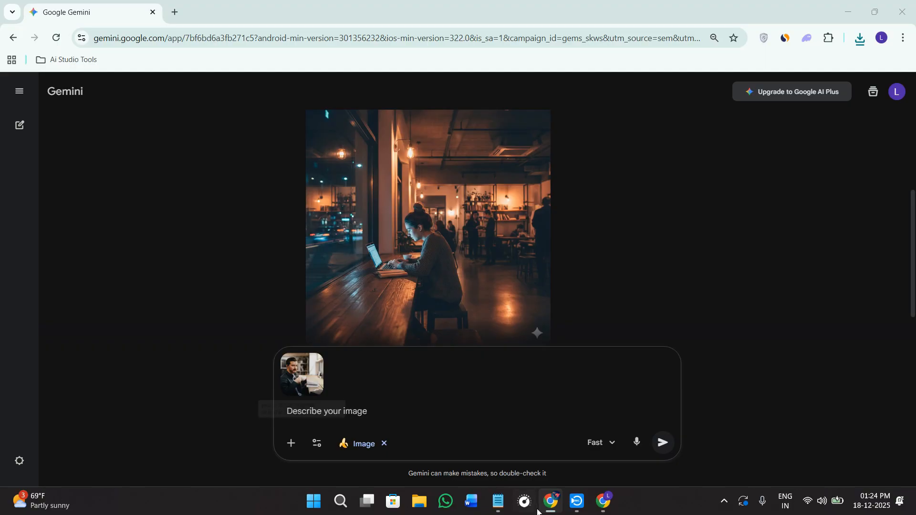
Step: Submit a prompt to enhance the attached photo with improved lighting, added depth, slightly sharper focus and increased color balance, keeping it realistic and more visually engaging
left_click(395, 411)
type("\"Enhance this image by improving lighting, adding depth, sharpening focus slightly, increasing color balance, and making the scene more visually engaging while keeping it realistic.\"")
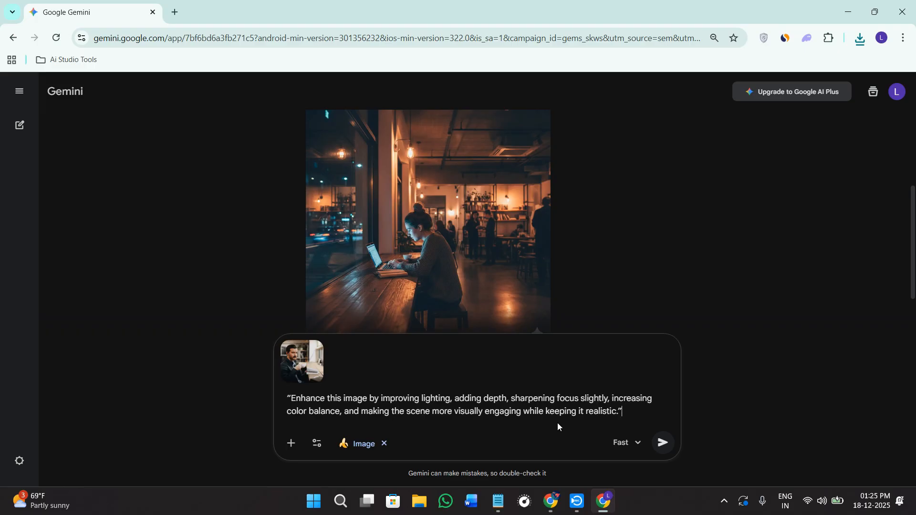
left_click(663, 443)
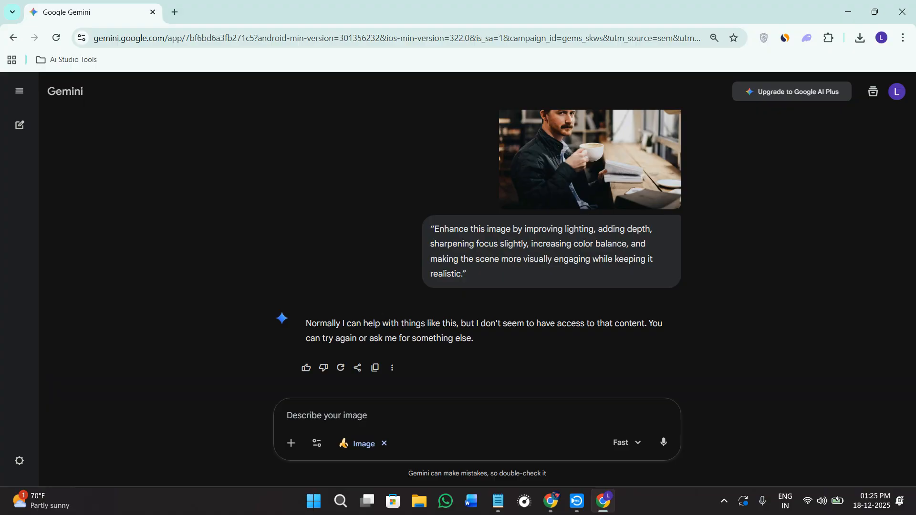
scroll(334, 283, "up", 8)
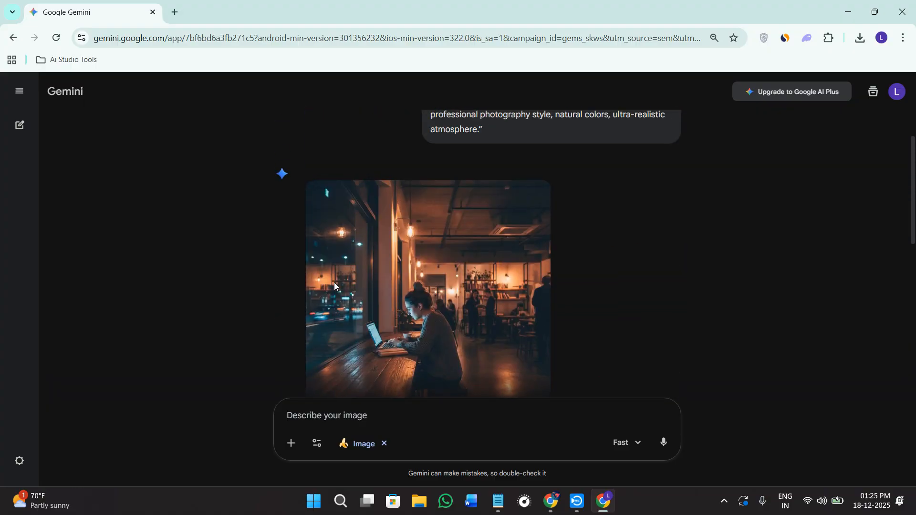
mouse_move(335, 284)
scroll(335, 286, "down", 8)
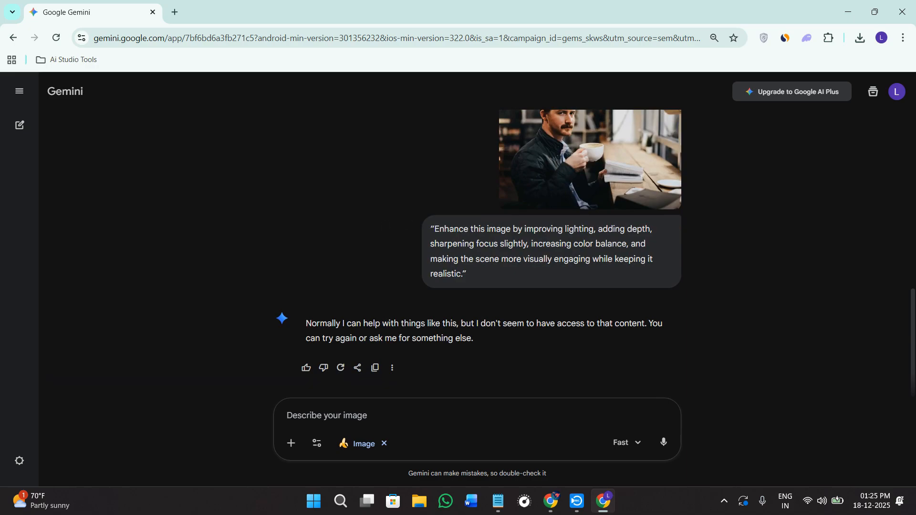
Step: Submit the follow-up prompt "Lighting: soft light, dramatic light, natural daylight"
key("alt+Tab")
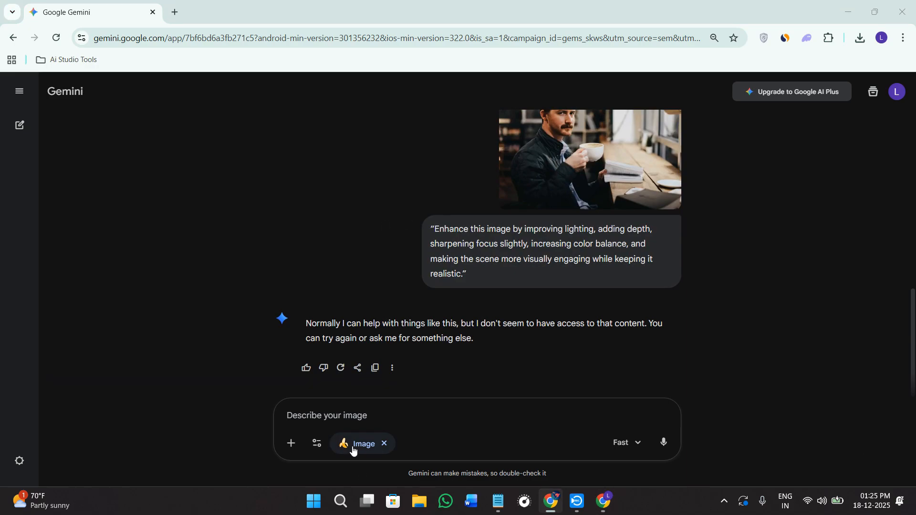
left_click(388, 413)
type("Lighting: soft light, dramatic light, natural daylight")
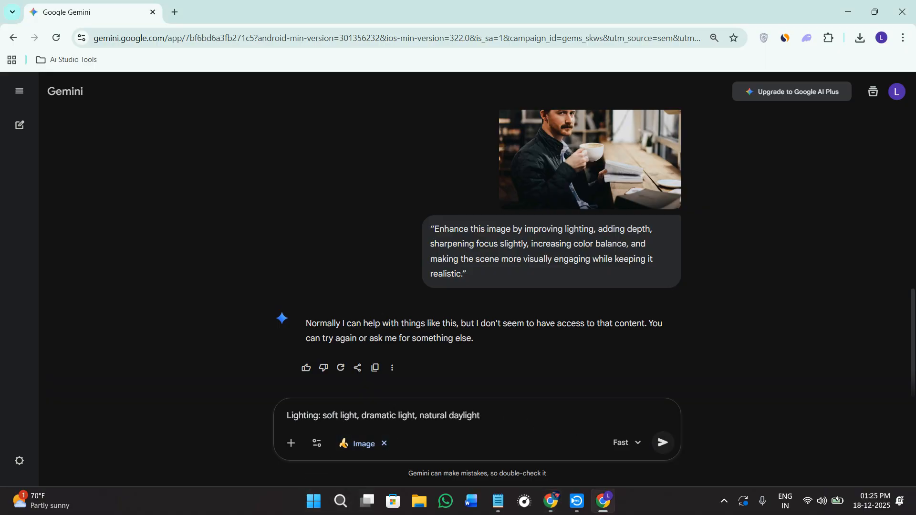
left_click(663, 442)
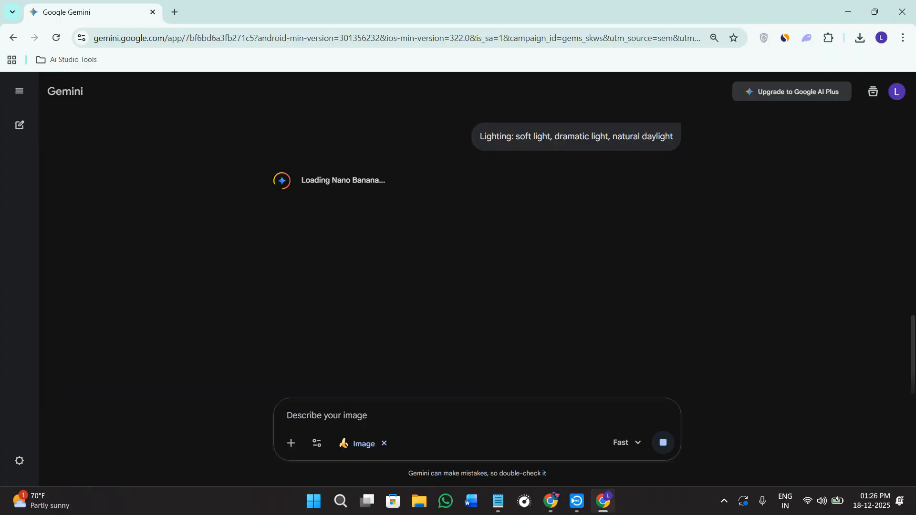
Step: Submit a prompt for a clean, modern flat-lay workspace visual with neutral colors, soft daylight, minimal shadows and professional aesthetic, suitable for a website header
key("alt+Tab")
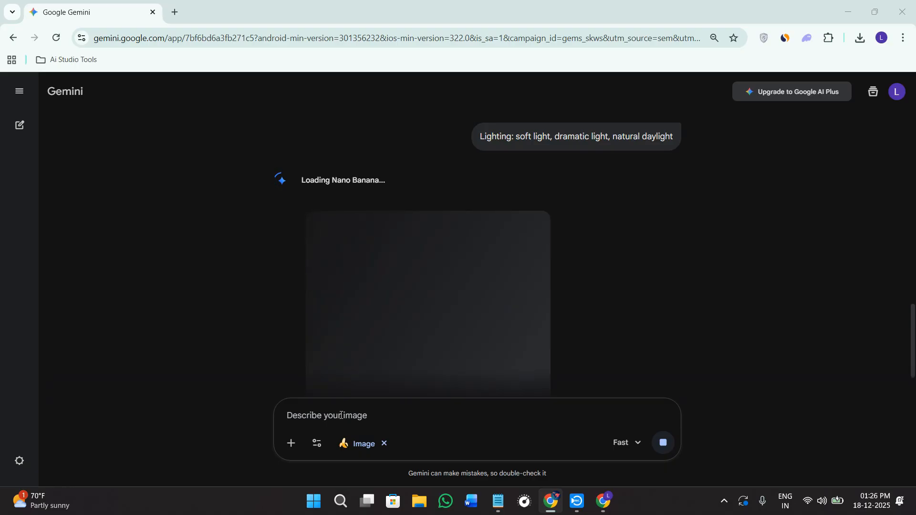
type("\"Create a clean, modern flat-lay visual of a workspace, neutral colors, soft daylight, minimal shadows, professional aesthetic, suitable for a website header.\"")
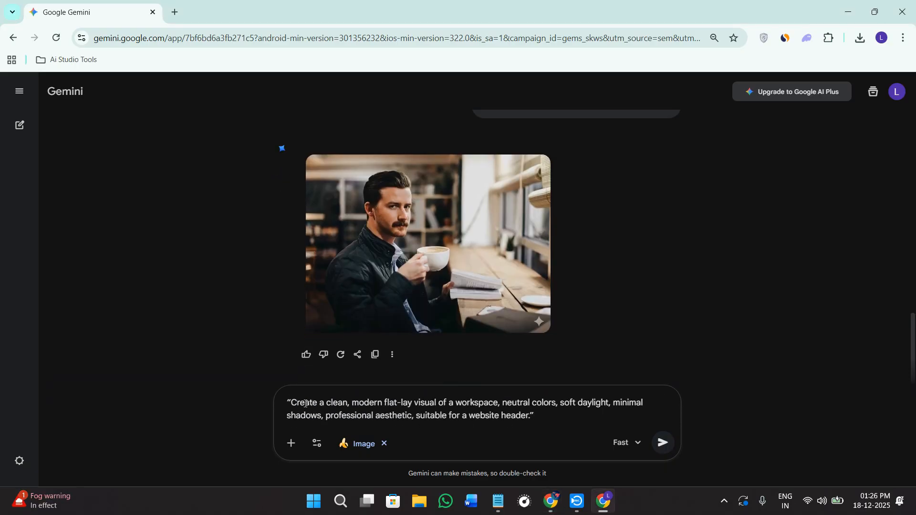
left_click_drag(287, 403, 574, 422)
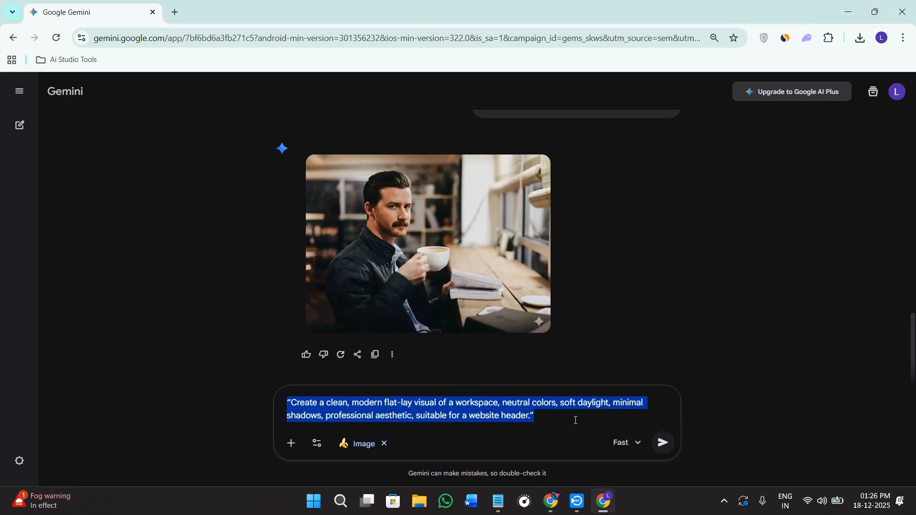
left_click(574, 422)
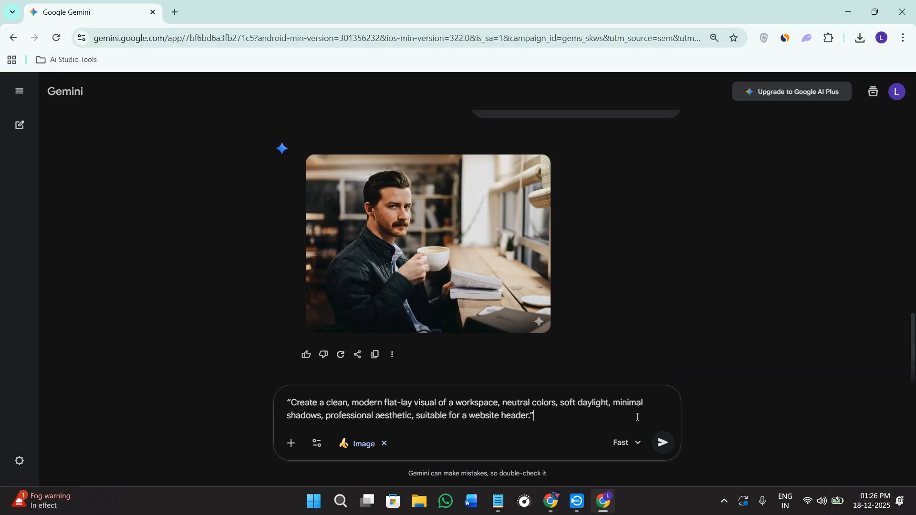
left_click_drag(326, 417, 449, 417)
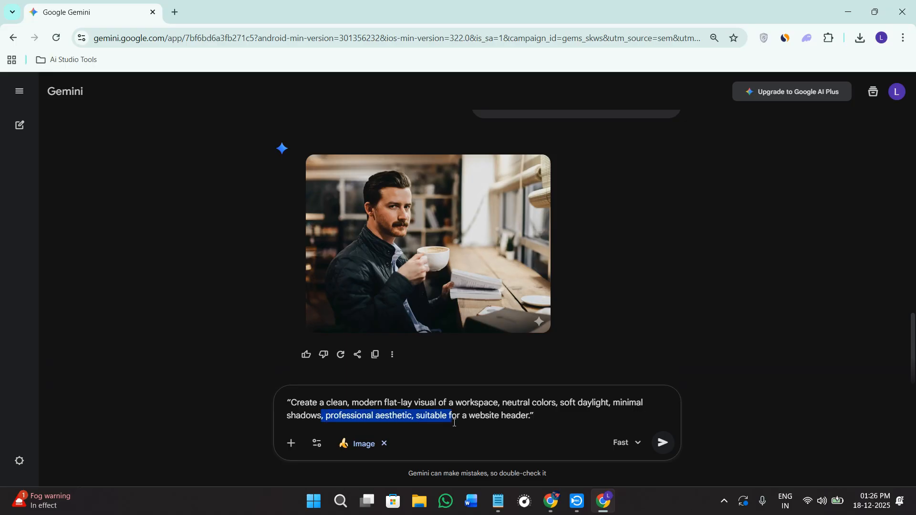
left_click(486, 435)
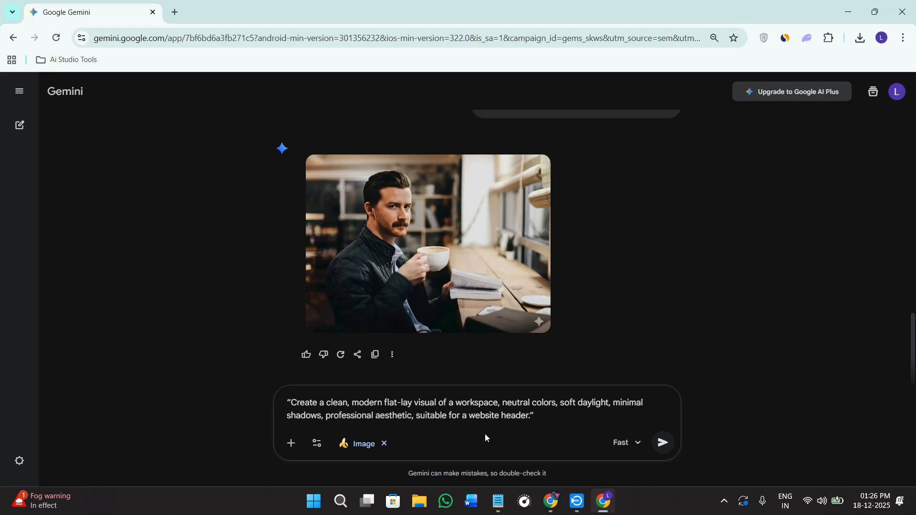
left_click(665, 450)
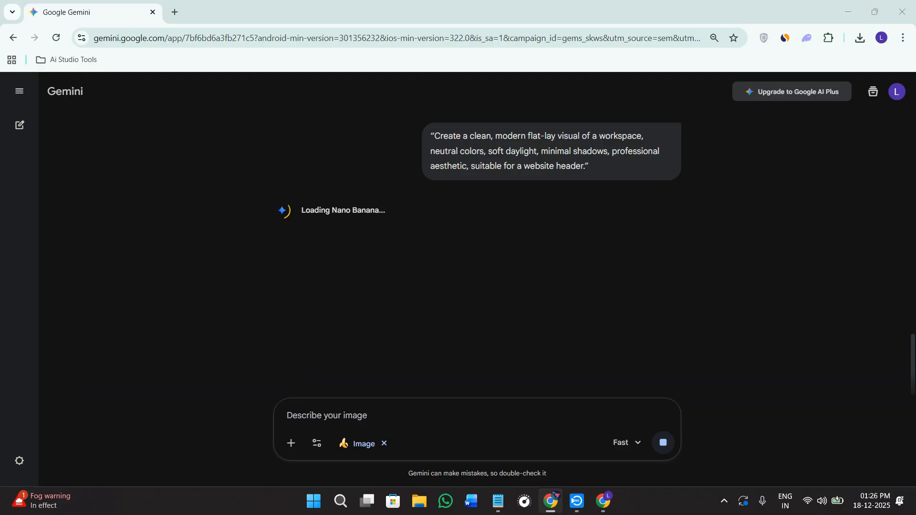
Step: View the generated workspace flat-lay image enlarged and close the view
mouse_move(478, 133)
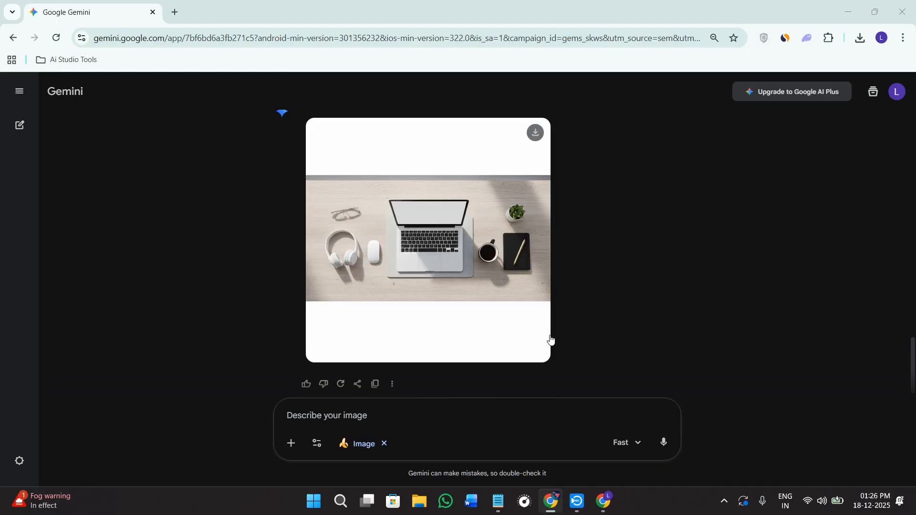
left_click(395, 252)
left_click(721, 292)
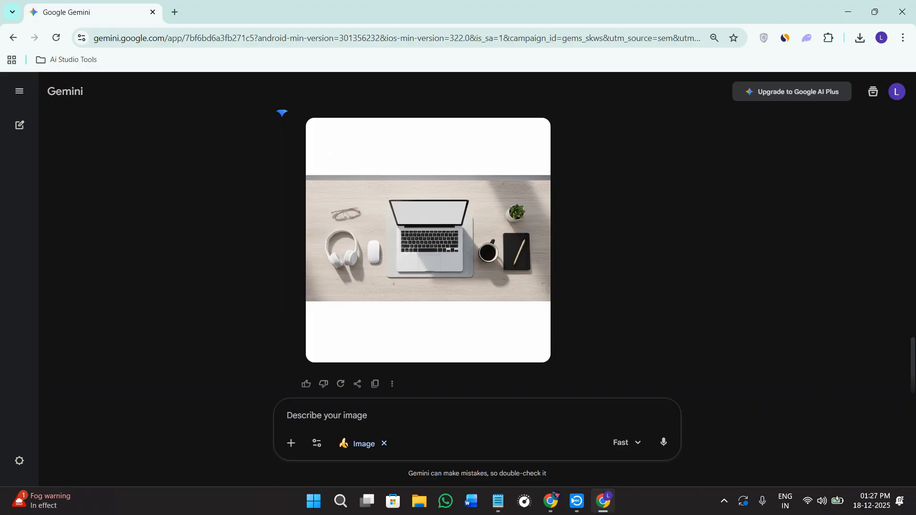
Step: Submit the follow-up prompt "avoid cartoon style" for the workspace image
key("alt+Tab")
left_click(399, 413)
type("\"avoid cartoon style\"")
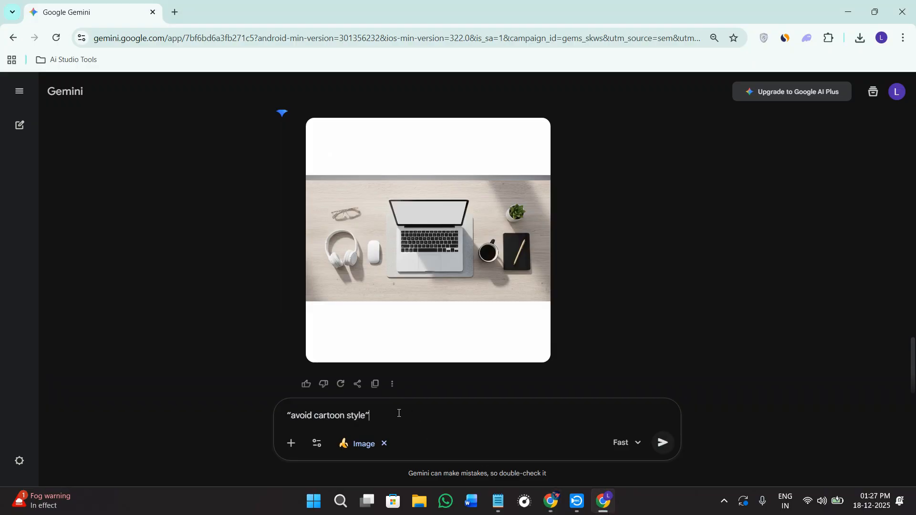
left_click(664, 442)
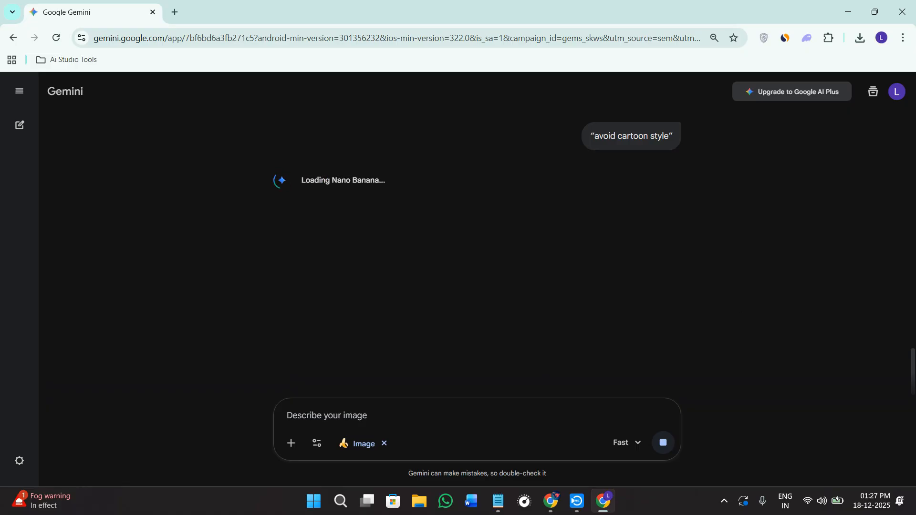
key("alt+Tab")
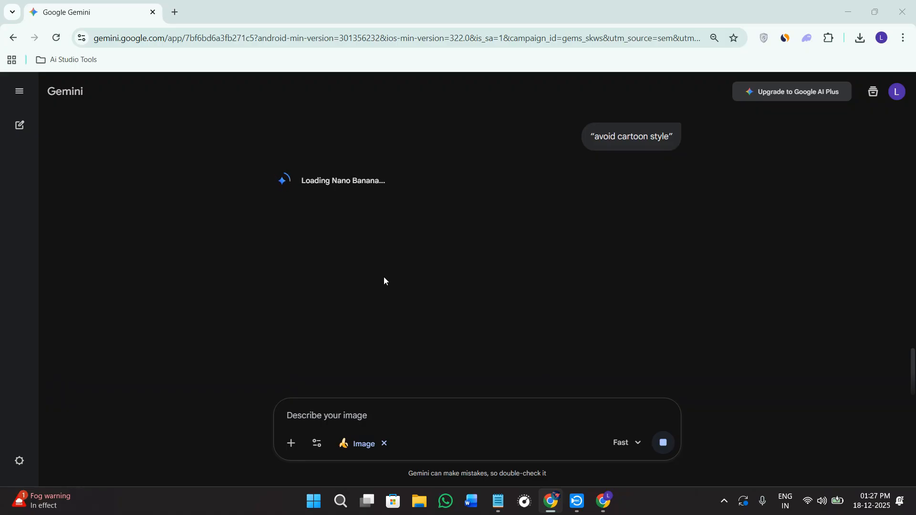
scroll(384, 276, "up", 4)
scroll(572, 219, "up", 3)
scroll(587, 204, "down", 8)
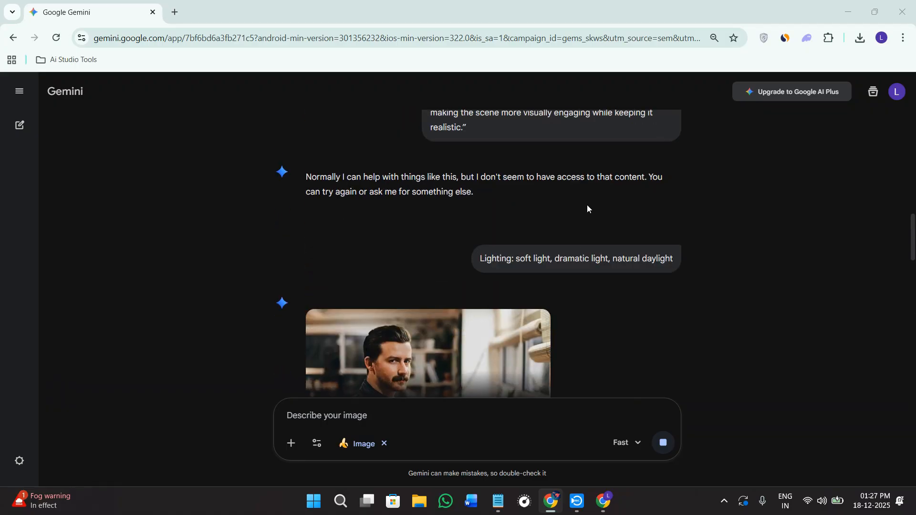
Step: Enlarge the generated image of the man holding a coffee cup and download it
left_click(451, 257)
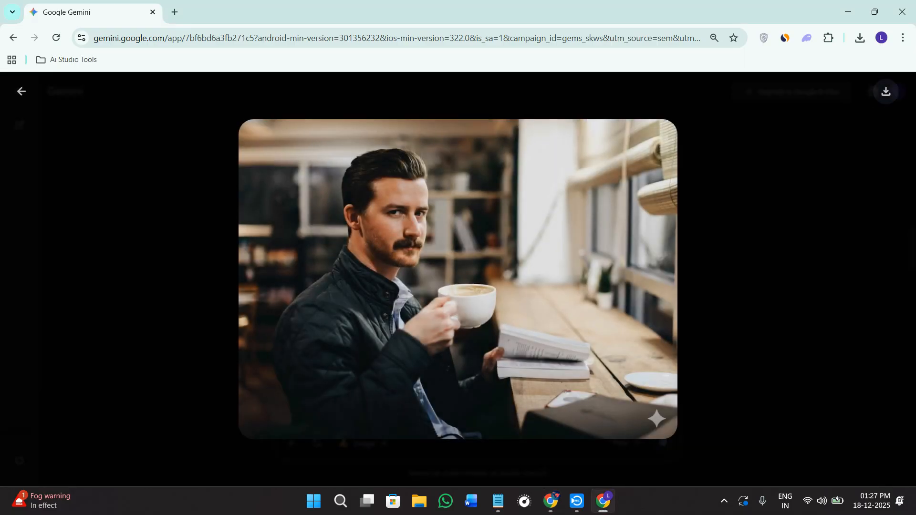
left_click(877, 99)
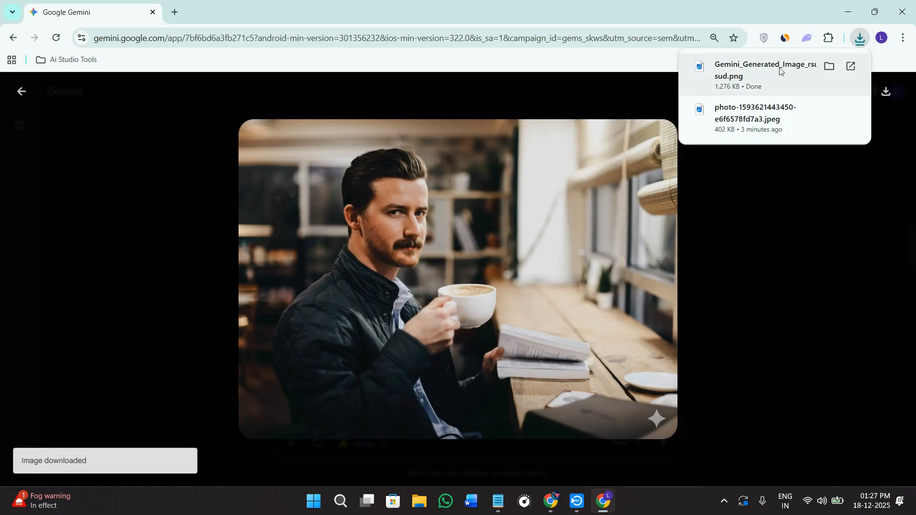
Step: Open the downloaded PNG in the Photos viewer, maximize it and examine the man's face and coffee cup up close
left_click(781, 75)
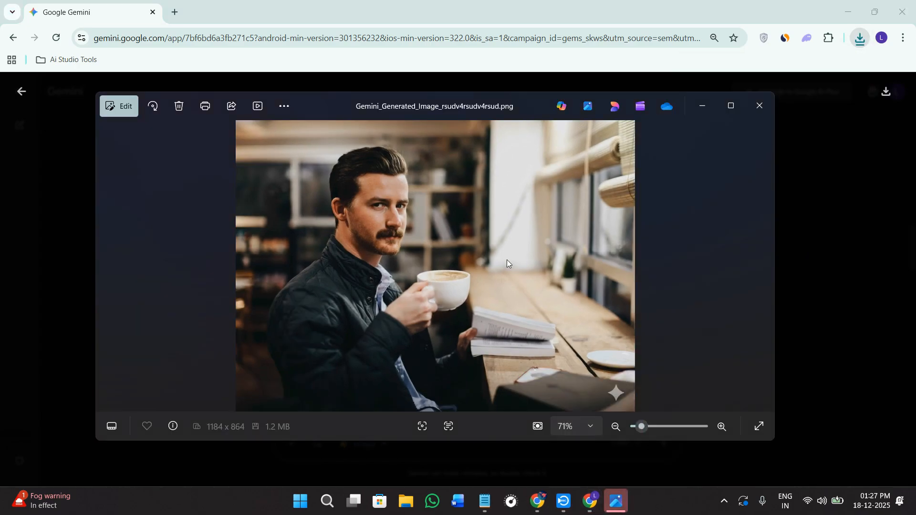
left_click(723, 103)
scroll(495, 178, "up", 5)
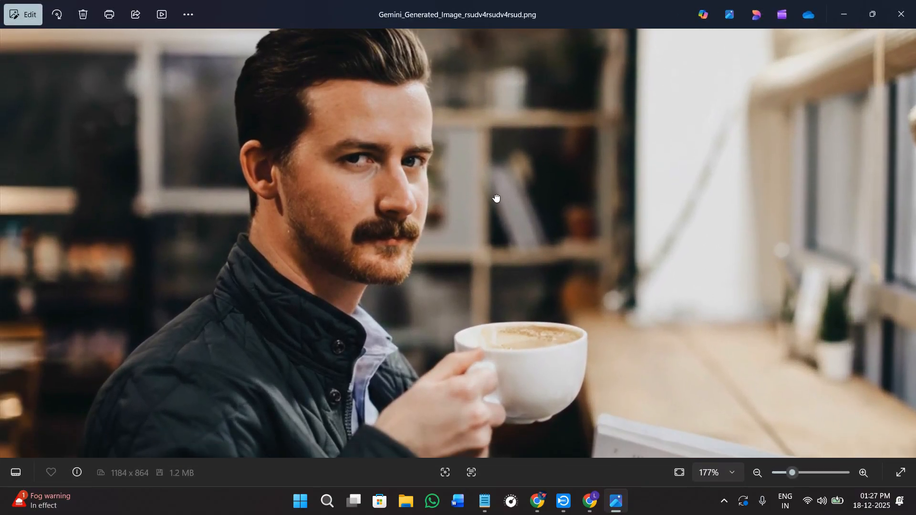
left_click_drag(496, 198, 452, 180)
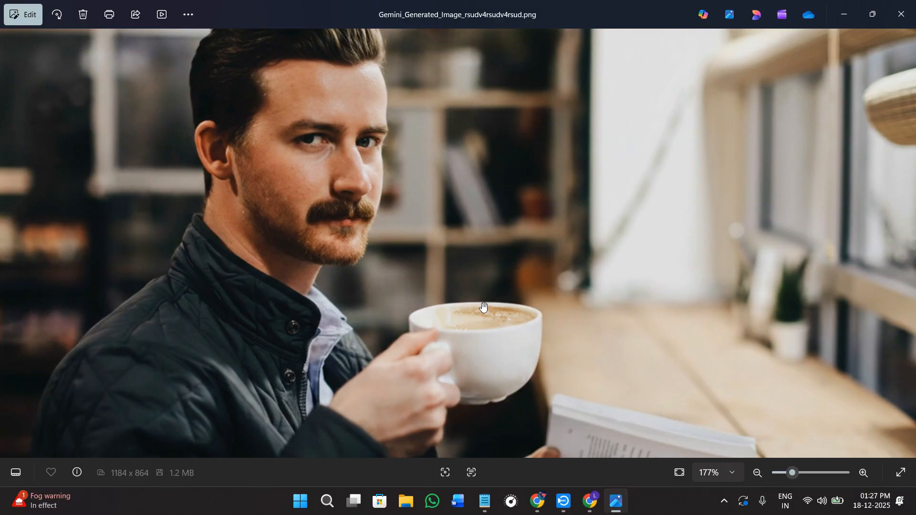
scroll(484, 308, "down", 5)
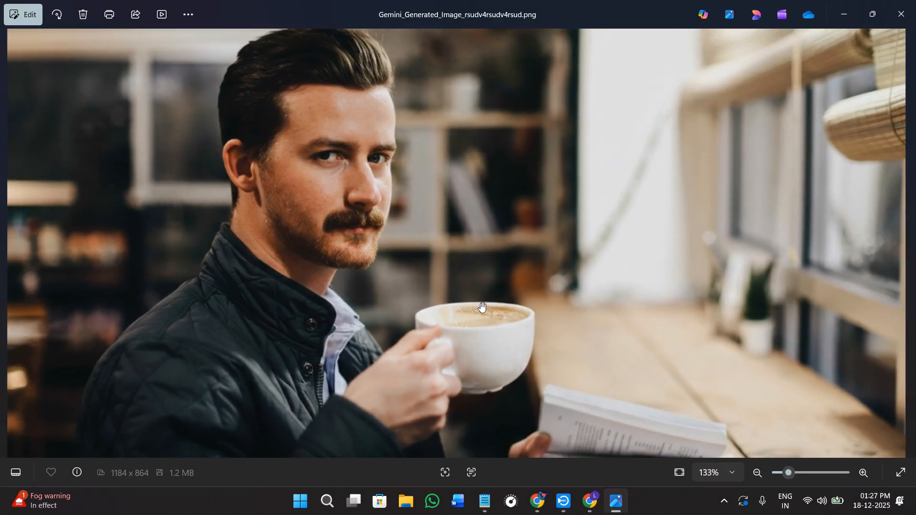